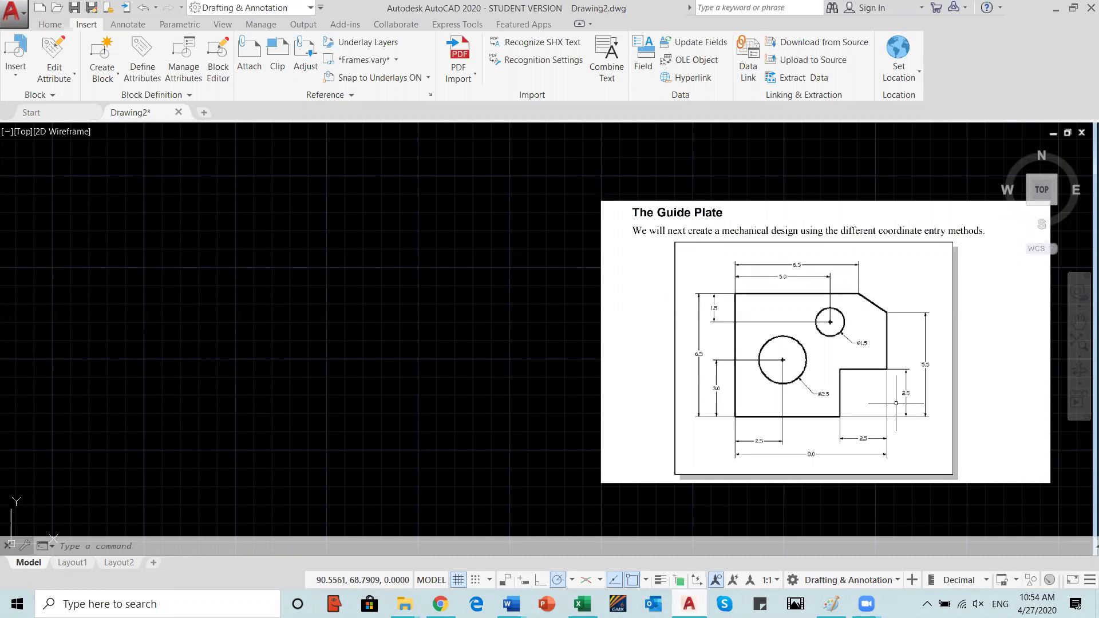
Examine the Guide Plate reference drawing's outline dimensions, hole positions and hole diameters.
{"action": "scroll", "coordinate": [896, 403], "scroll_direction": "up", "scroll_amount": 2}
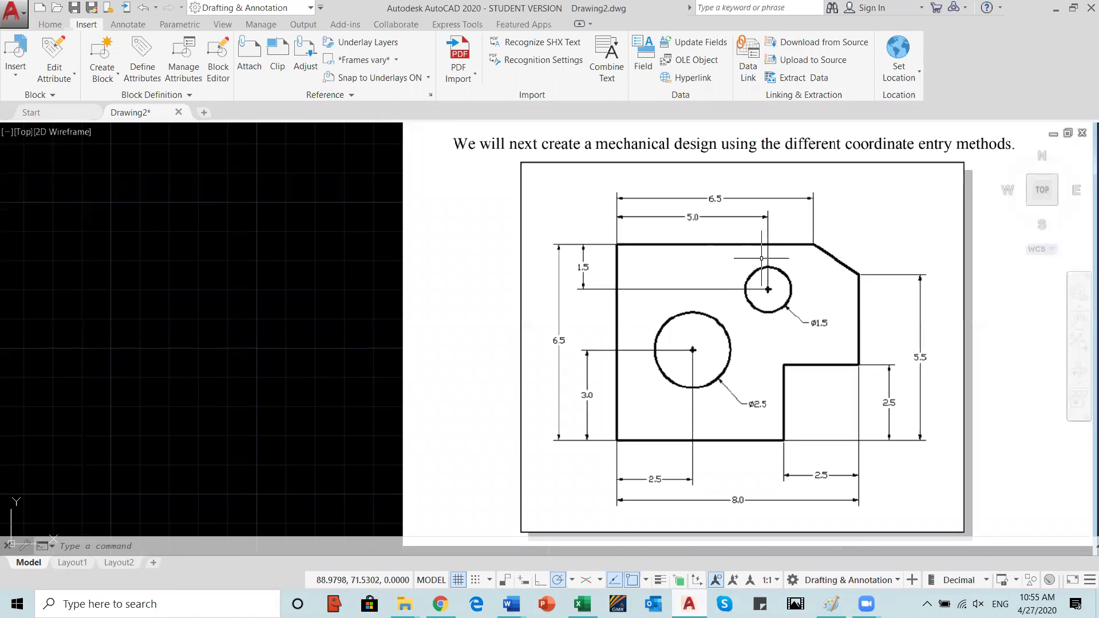
{"action": "scroll", "coordinate": [864, 349], "scroll_direction": "up", "scroll_amount": 1}
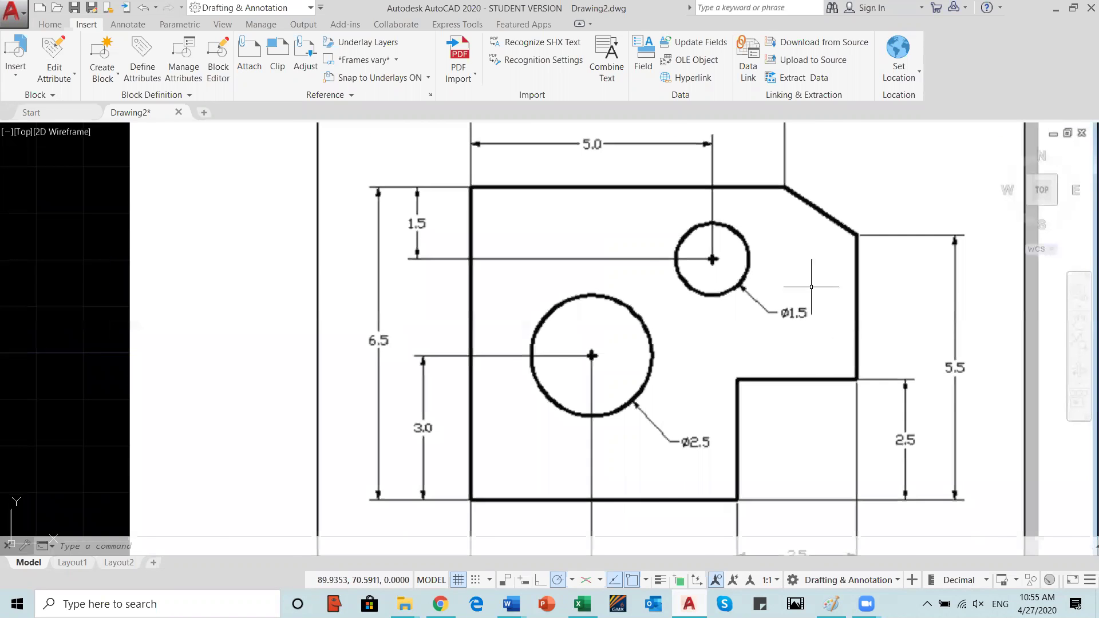
{"action": "scroll", "coordinate": [800, 283], "scroll_direction": "up", "scroll_amount": 3}
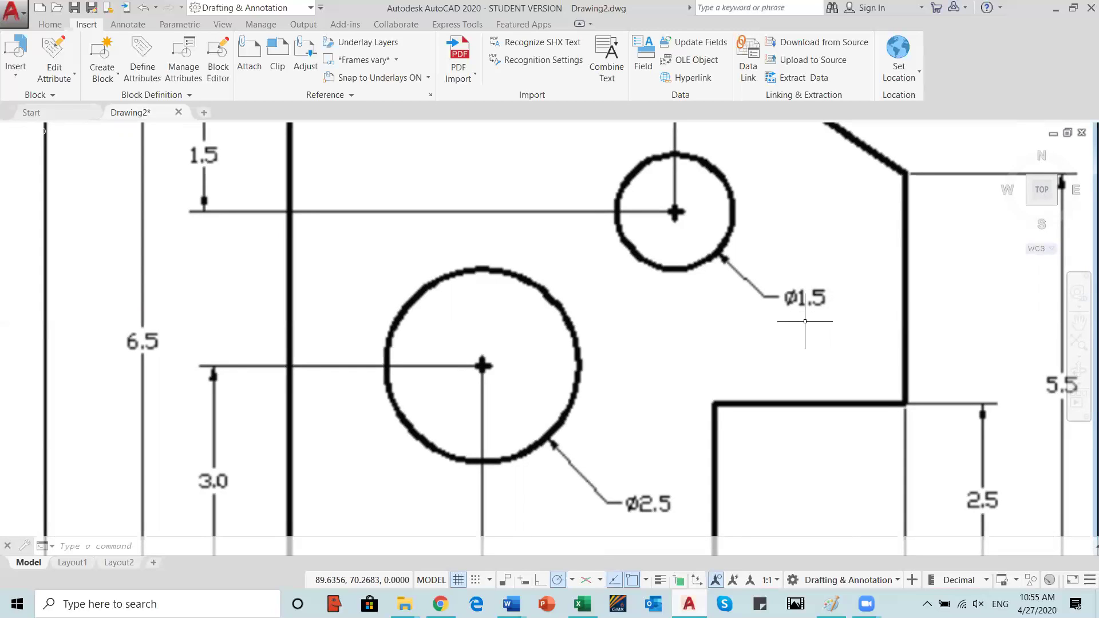
{"action": "scroll", "coordinate": [805, 322], "scroll_direction": "down", "scroll_amount": 4}
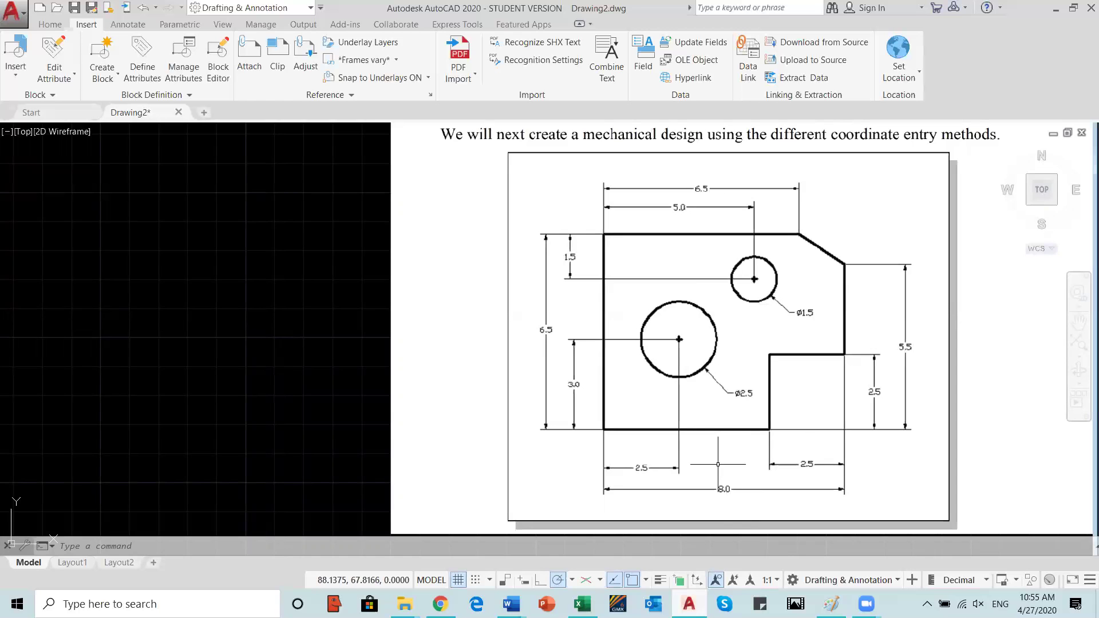
{"action": "scroll", "coordinate": [718, 464], "scroll_direction": "down", "scroll_amount": 3}
{"action": "middle_click_drag", "start_coordinate": [728, 463], "coordinate": [810, 411]}
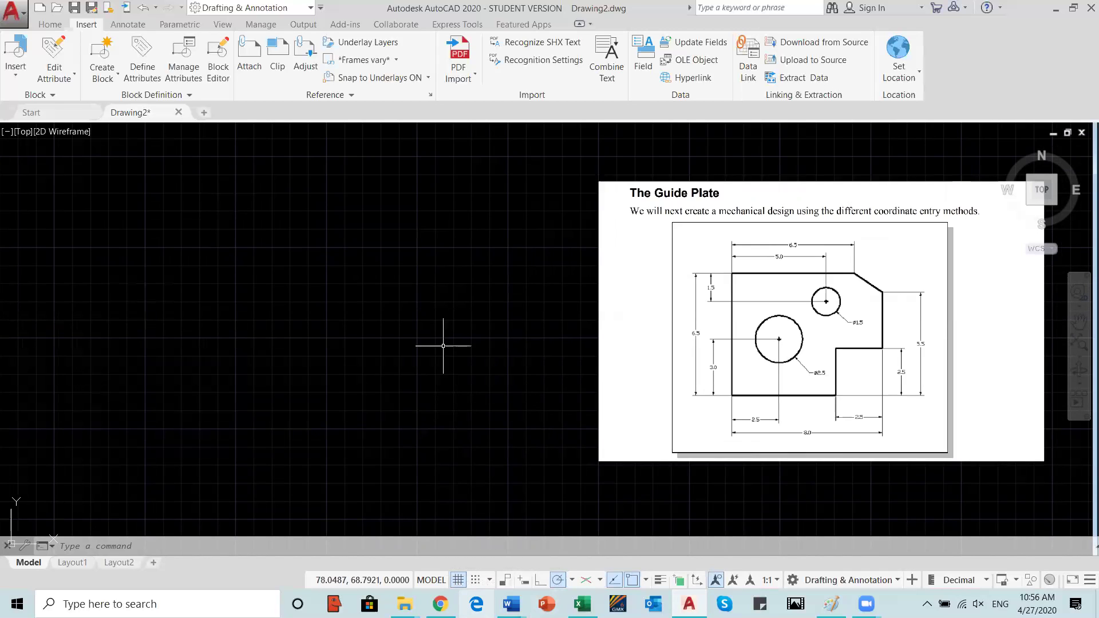
Toggle the drawing grid off and back on, and turn on Snap mode.
{"action": "left_click", "coordinate": [458, 579]}
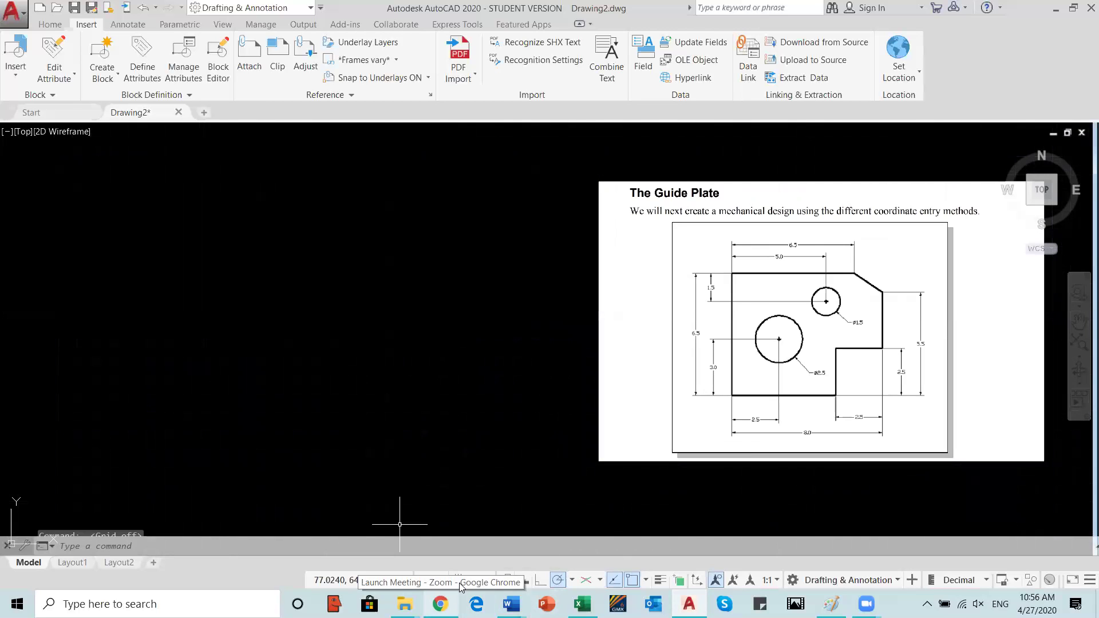
{"action": "left_click", "coordinate": [459, 582]}
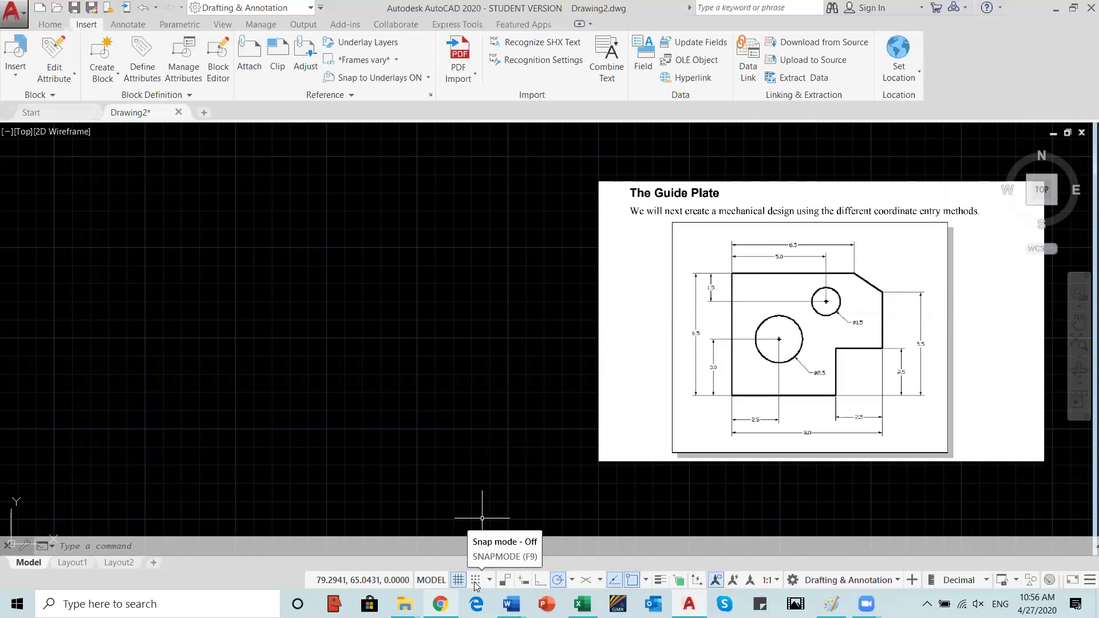
{"action": "left_click", "coordinate": [475, 580]}
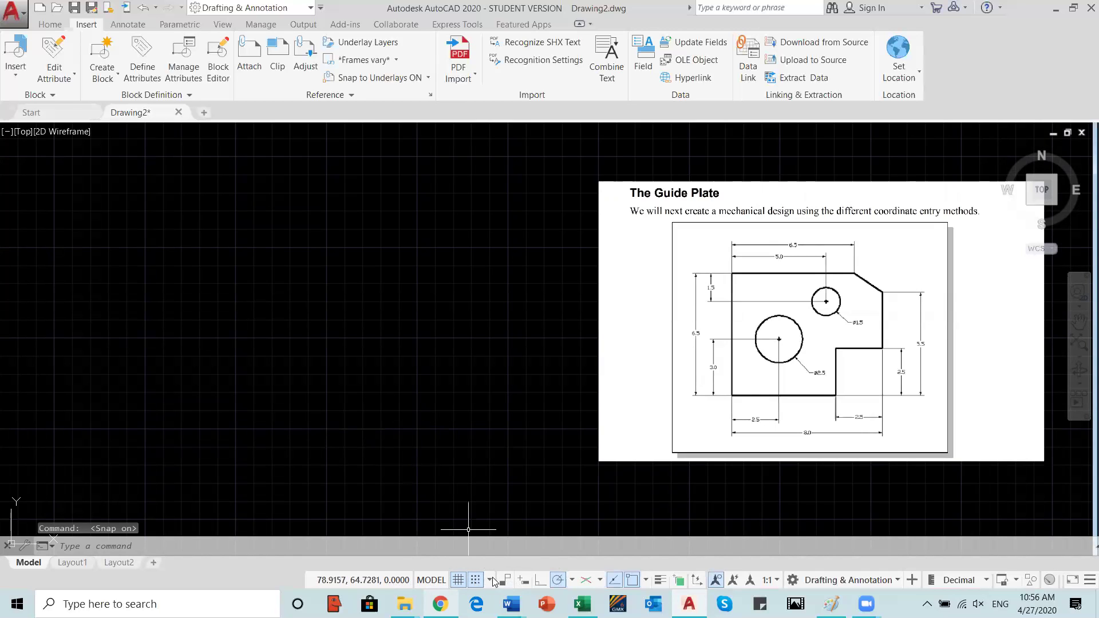
Set the snap X and Y spacing to 0.5 in the snap settings.
{"action": "left_click", "coordinate": [489, 582]}
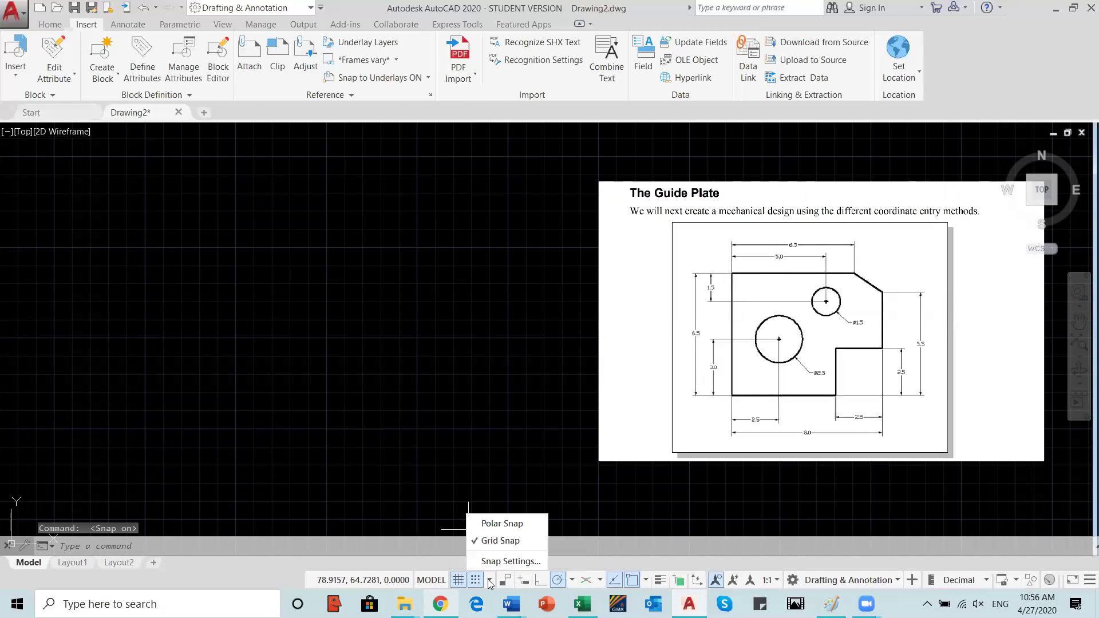
{"action": "left_click", "coordinate": [496, 566]}
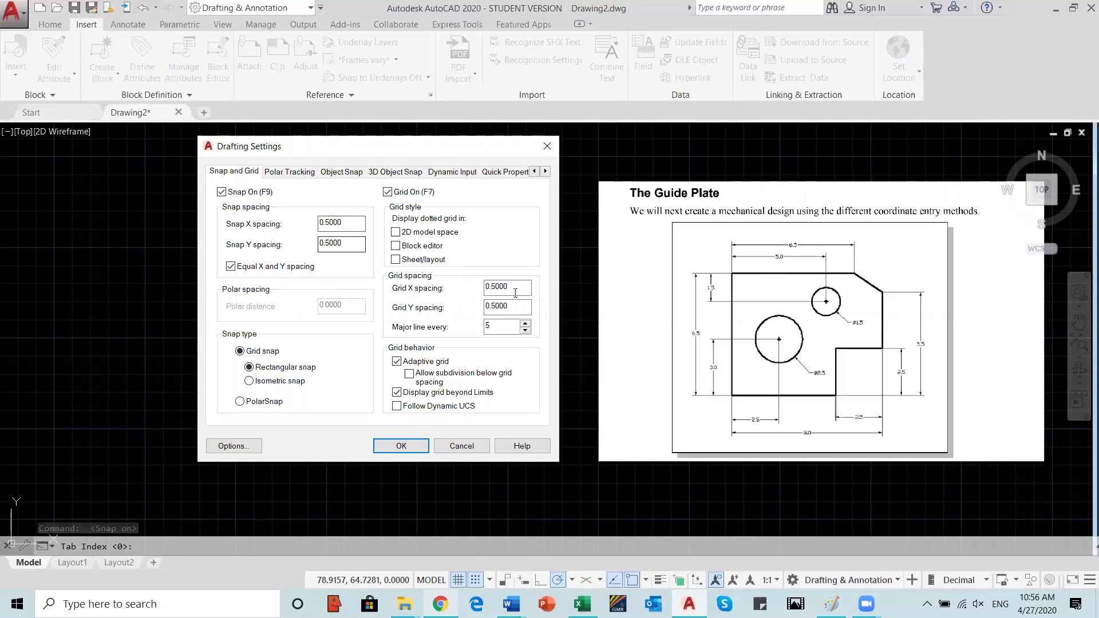
{"action": "left_click", "coordinate": [321, 225]}
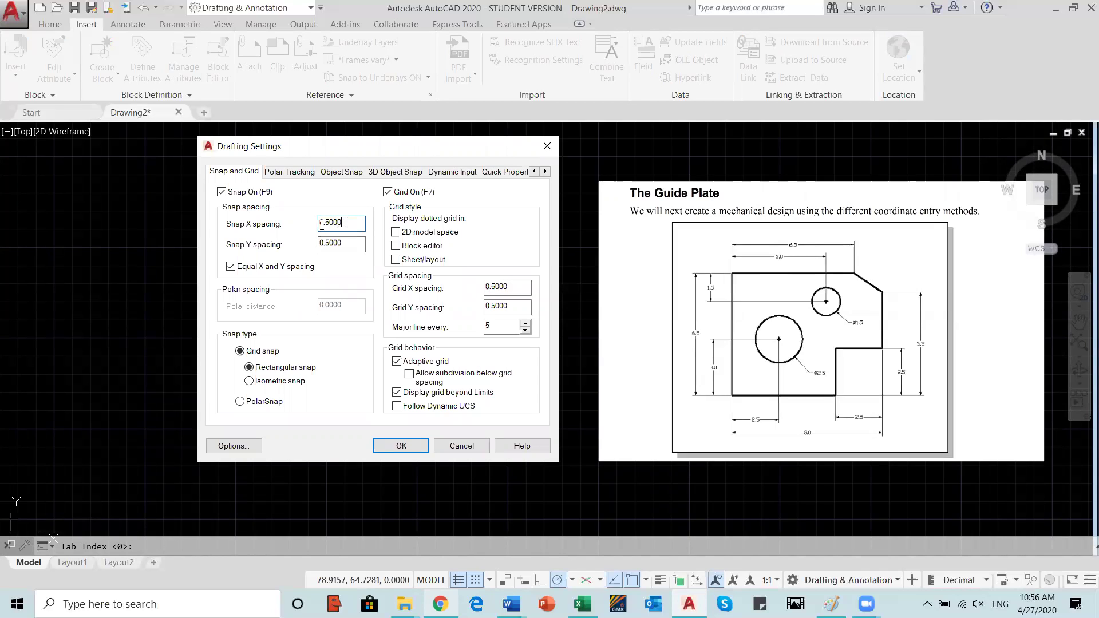
{"action": "key", "text": "BackSpace"}
{"action": "key", "text": "BackSpace"}
{"action": "key", "text": "BackSpace"}
{"action": "key", "text": "BackSpace"}
{"action": "key", "text": "BackSpace"}
{"action": "type", "text": "0.5"}
{"action": "left_click", "coordinate": [342, 245]}
{"action": "left_click", "coordinate": [402, 444]}
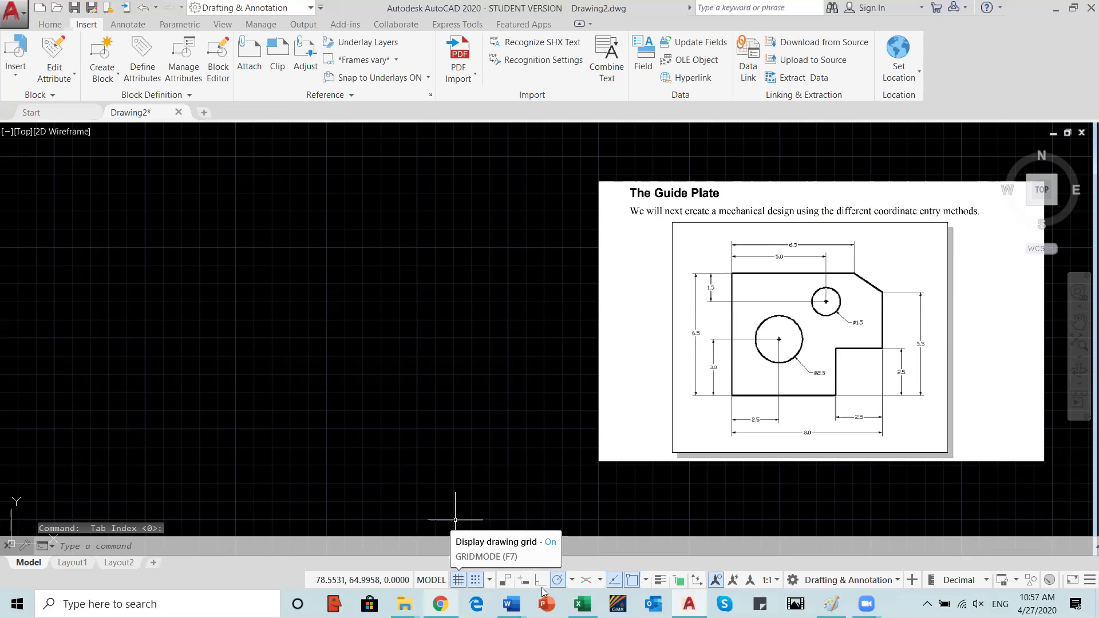
Review the polar tracking options and the available object snap modes.
{"action": "left_click", "coordinate": [572, 581]}
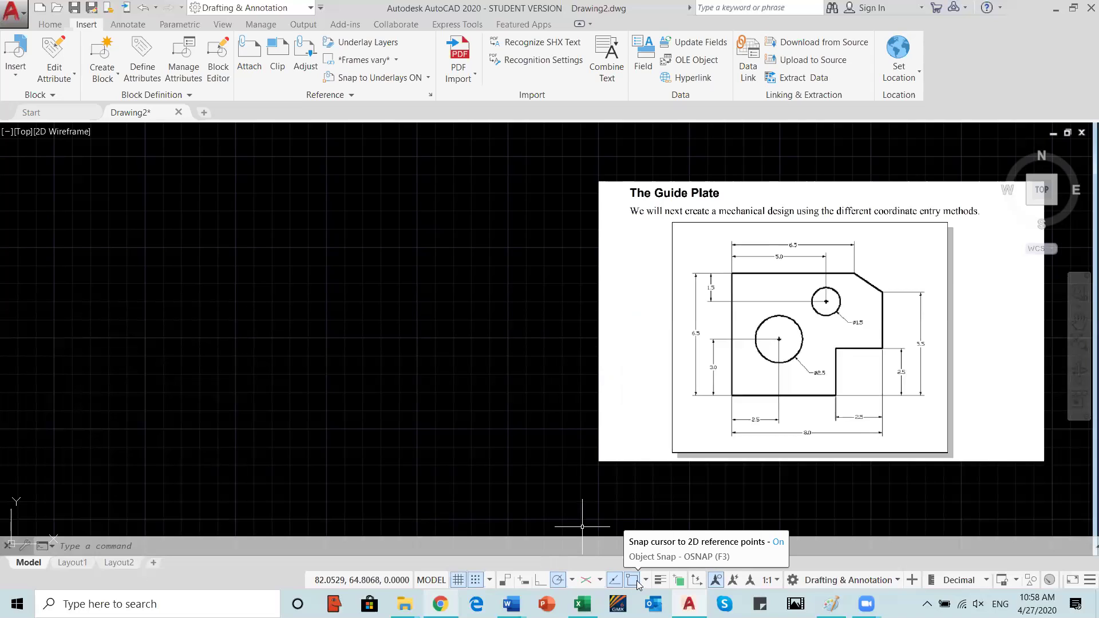
{"action": "left_click", "coordinate": [646, 581]}
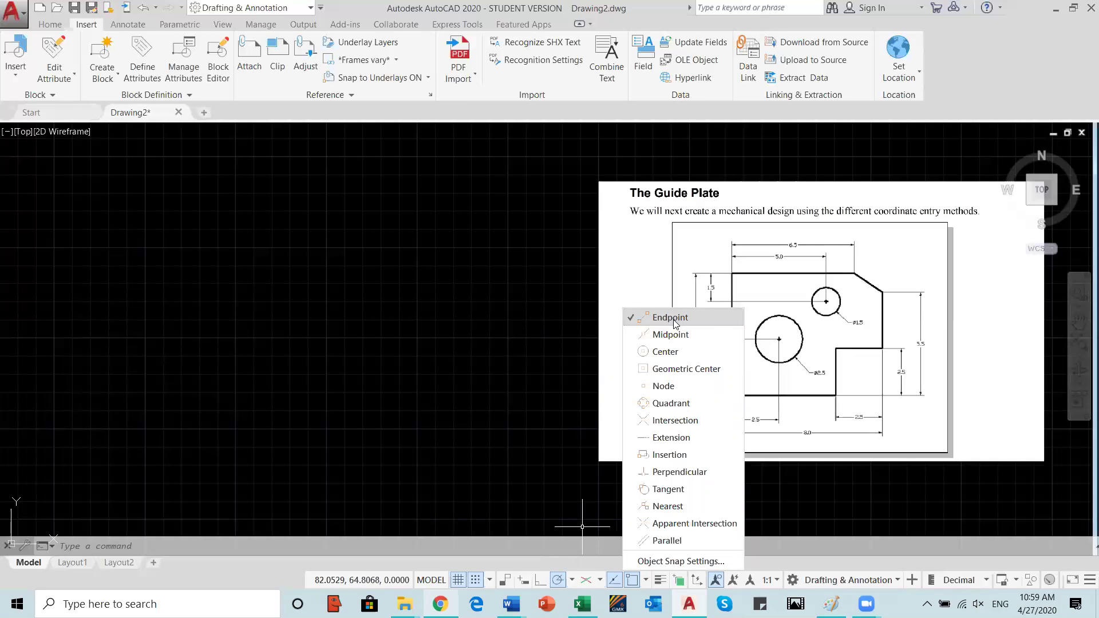
{"action": "left_click", "coordinate": [582, 355]}
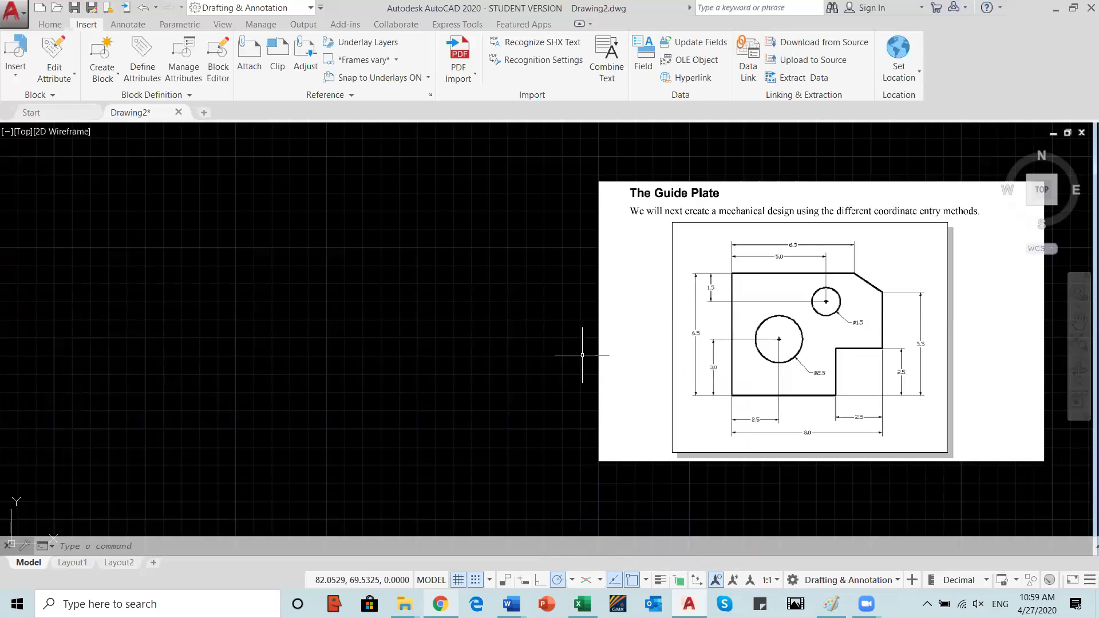
Start the plate outline with lines 3 units down for the right edge, then 2.5 left and 2.5 down for the corner notch.
{"action": "left_click", "coordinate": [49, 24]}
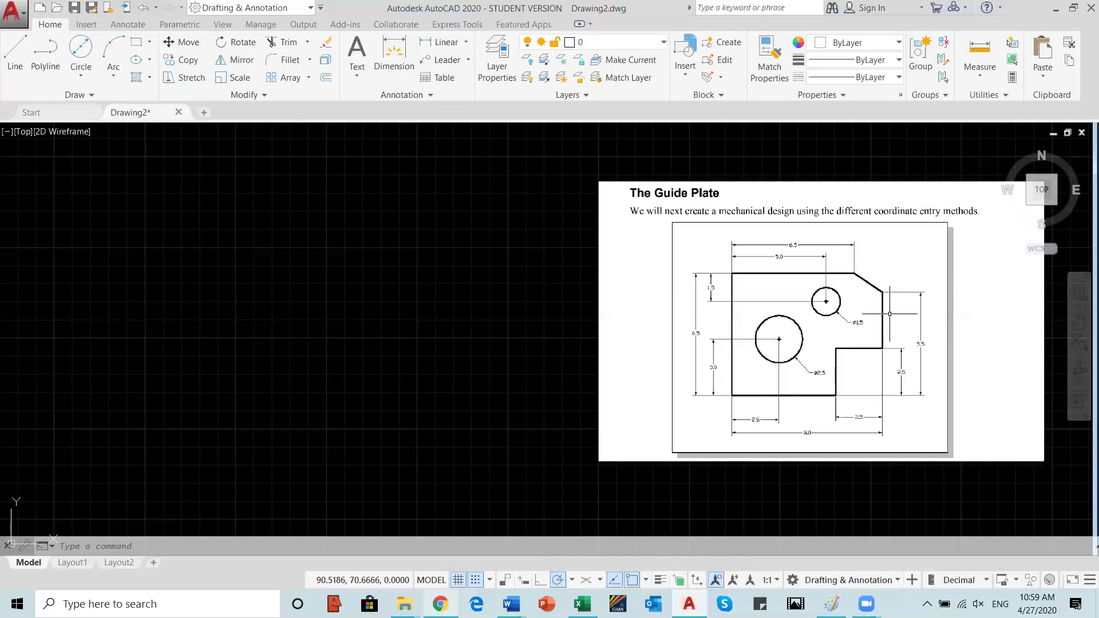
{"action": "left_click", "coordinate": [16, 57]}
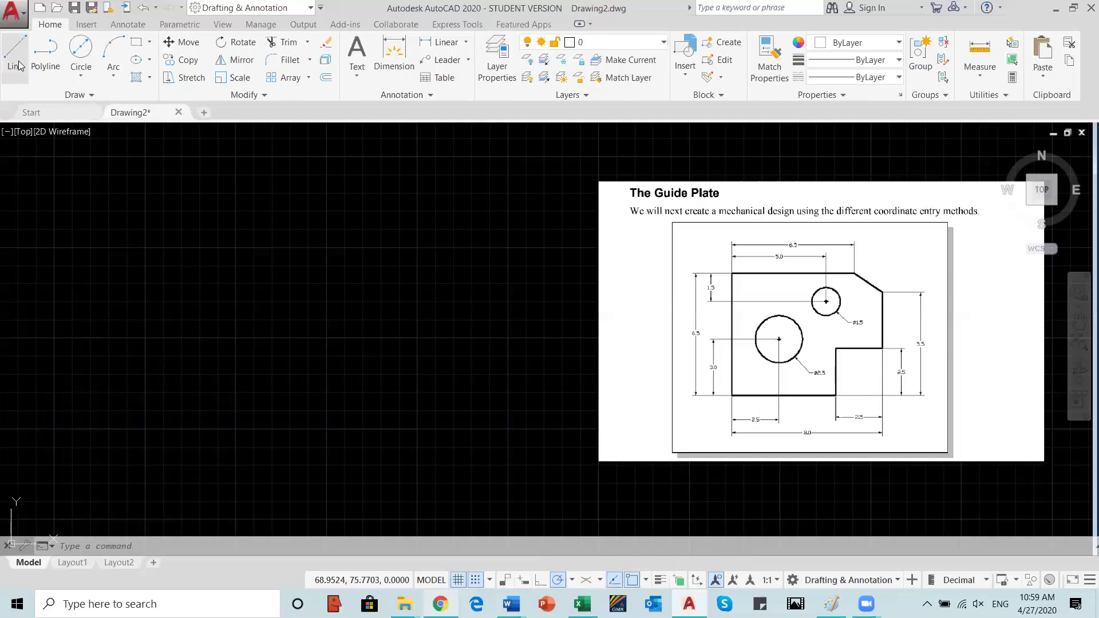
{"action": "left_click", "coordinate": [417, 248]}
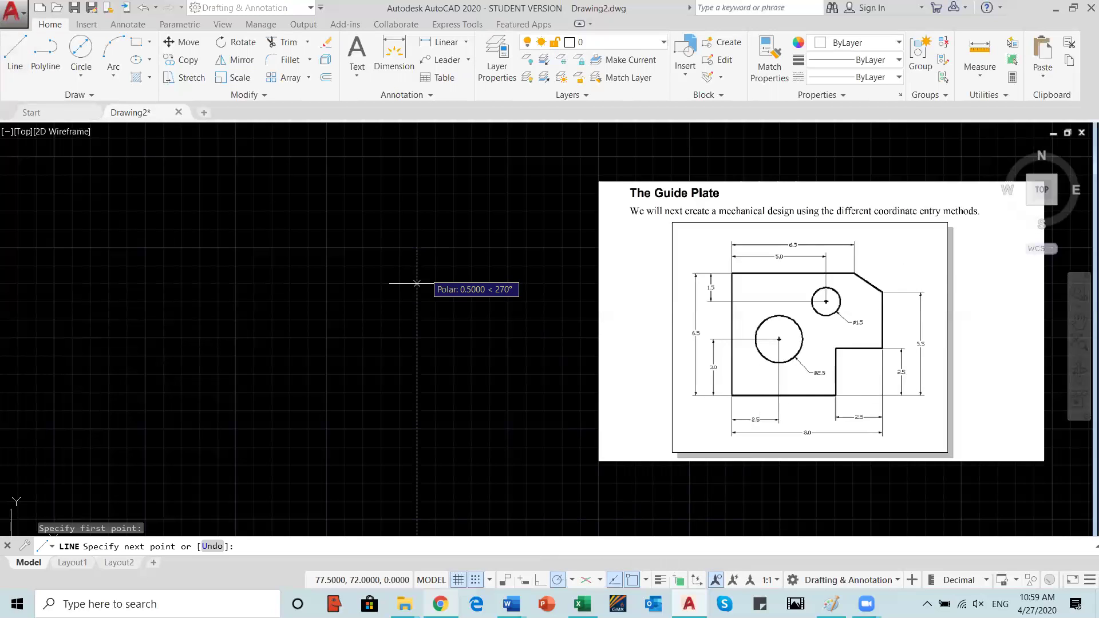
{"action": "left_click", "coordinate": [417, 356]}
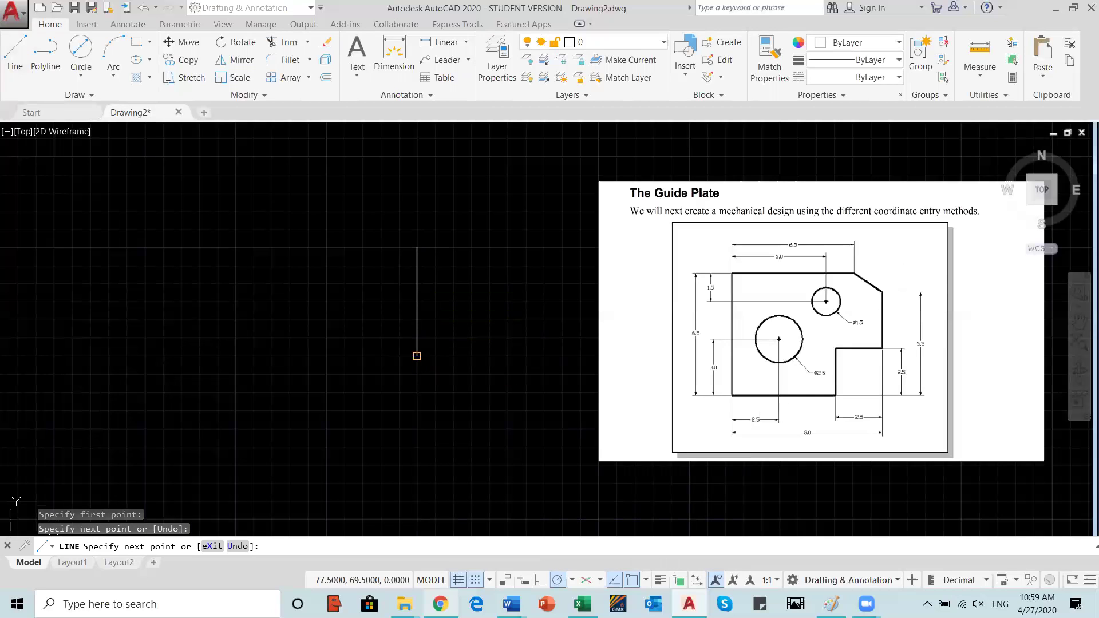
{"action": "left_click", "coordinate": [326, 356]}
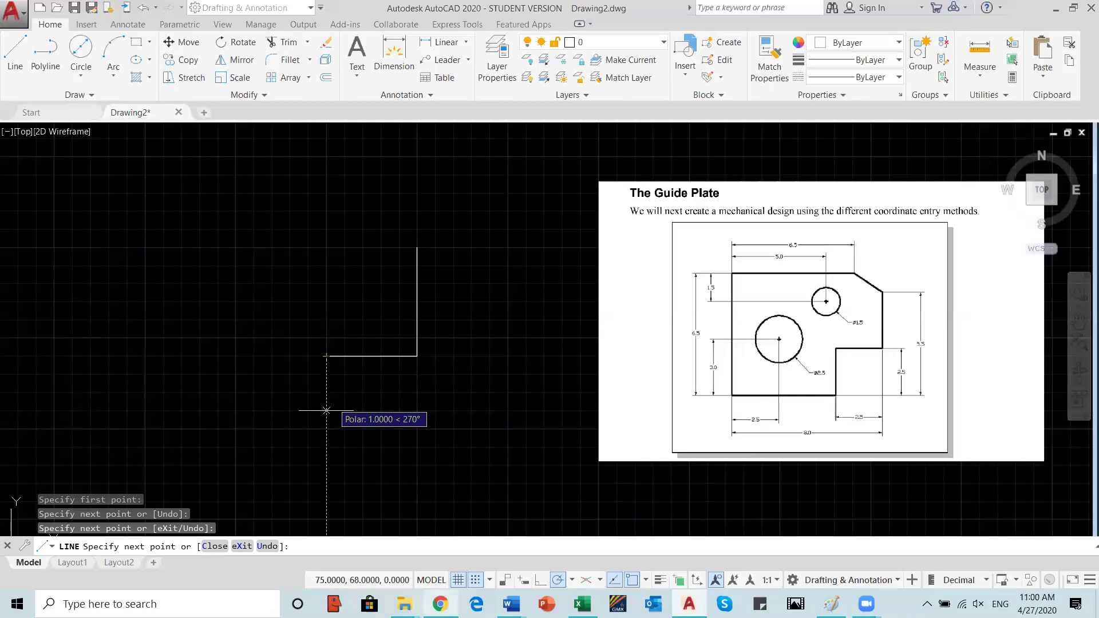
{"action": "left_click", "coordinate": [326, 448]}
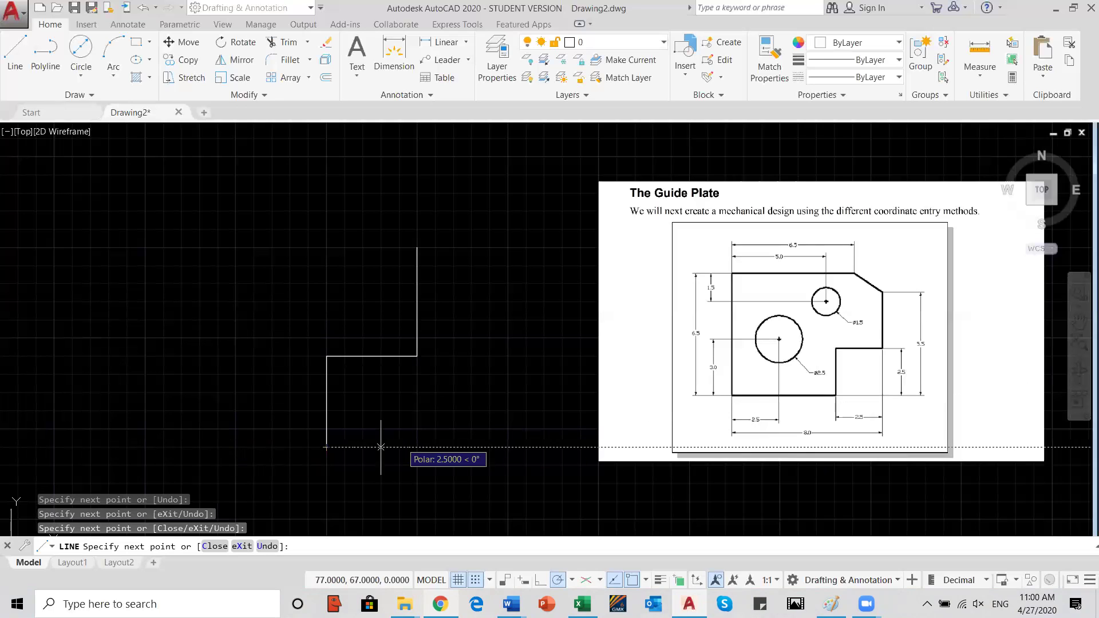
Extend the outline with bottom-edge segments of 3 and 2.5 units leftward, and left-edge segments of 3, 2 and 1.5 units upward.
{"action": "left_click", "coordinate": [218, 446]}
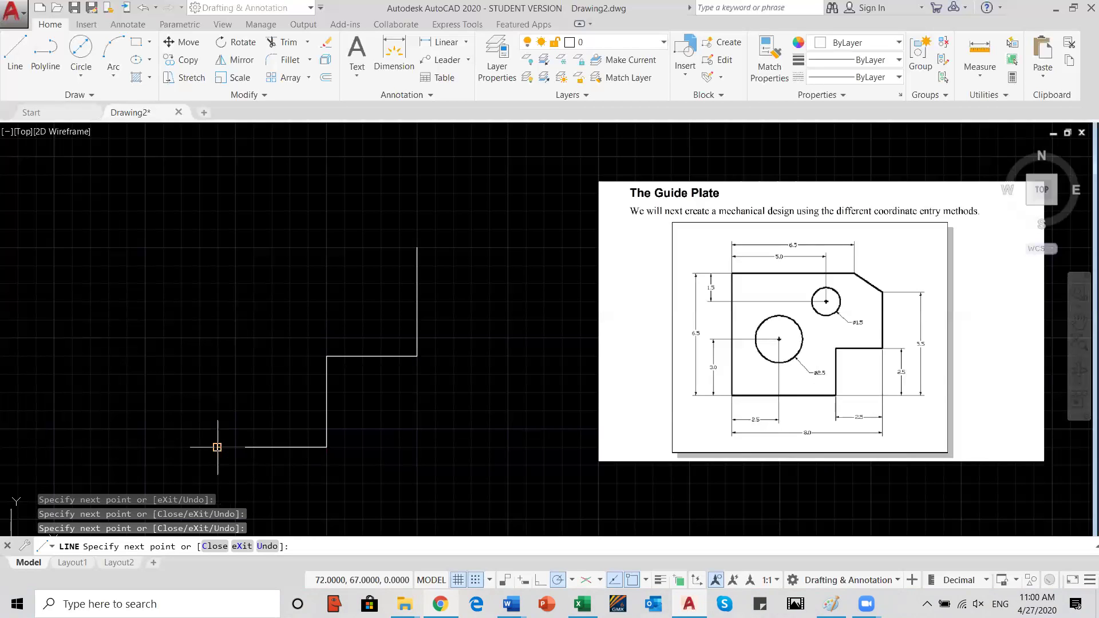
{"action": "left_click", "coordinate": [126, 447]}
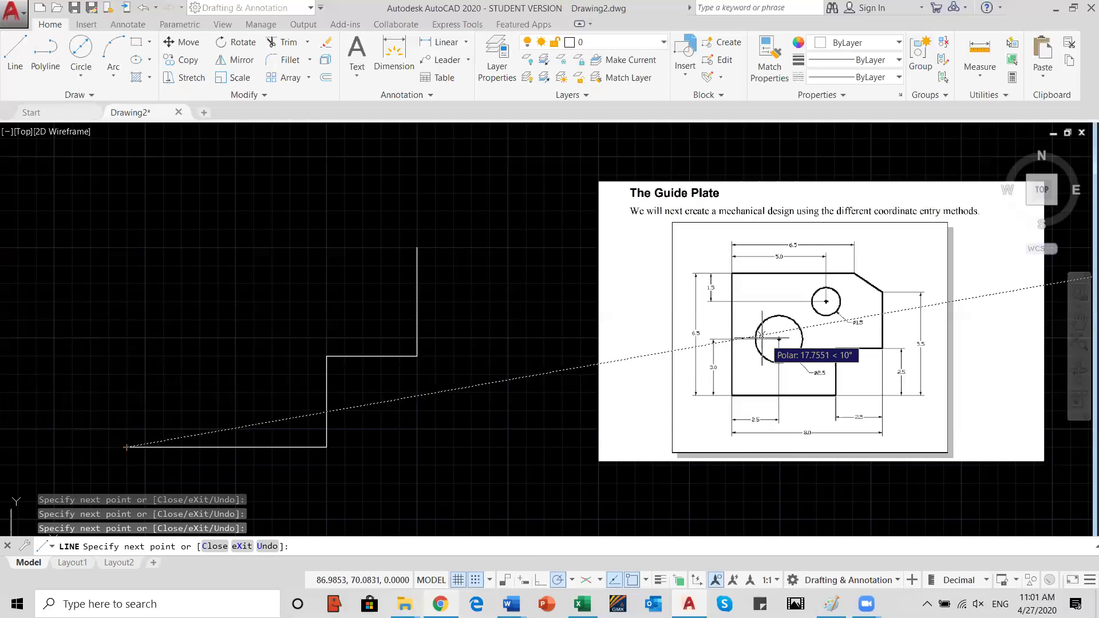
{"action": "left_click", "coordinate": [126, 338]}
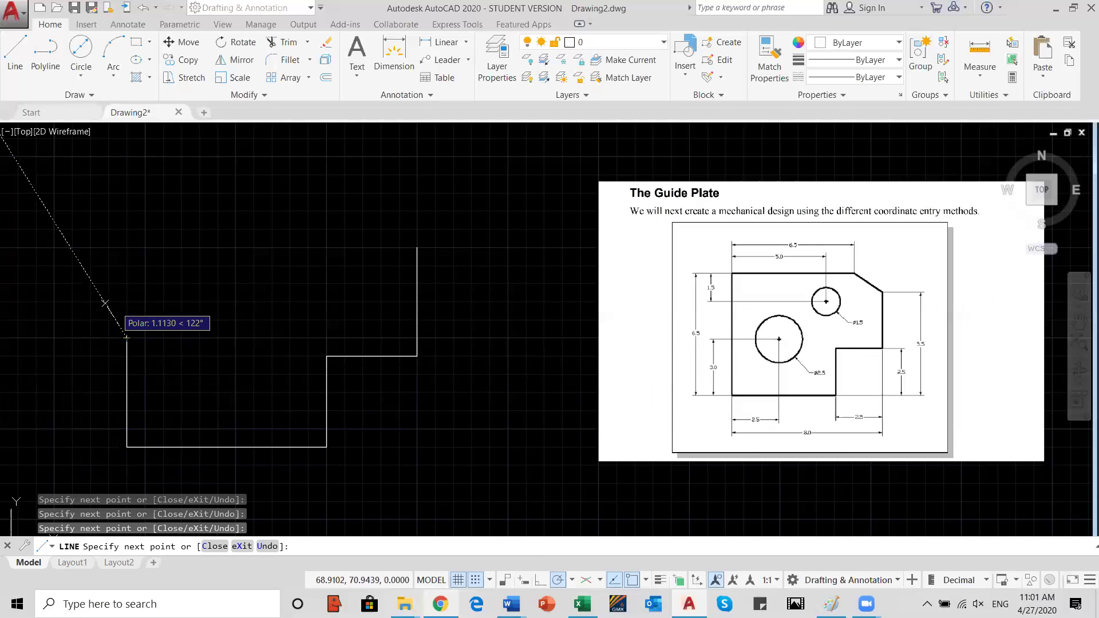
{"action": "left_click", "coordinate": [126, 265]}
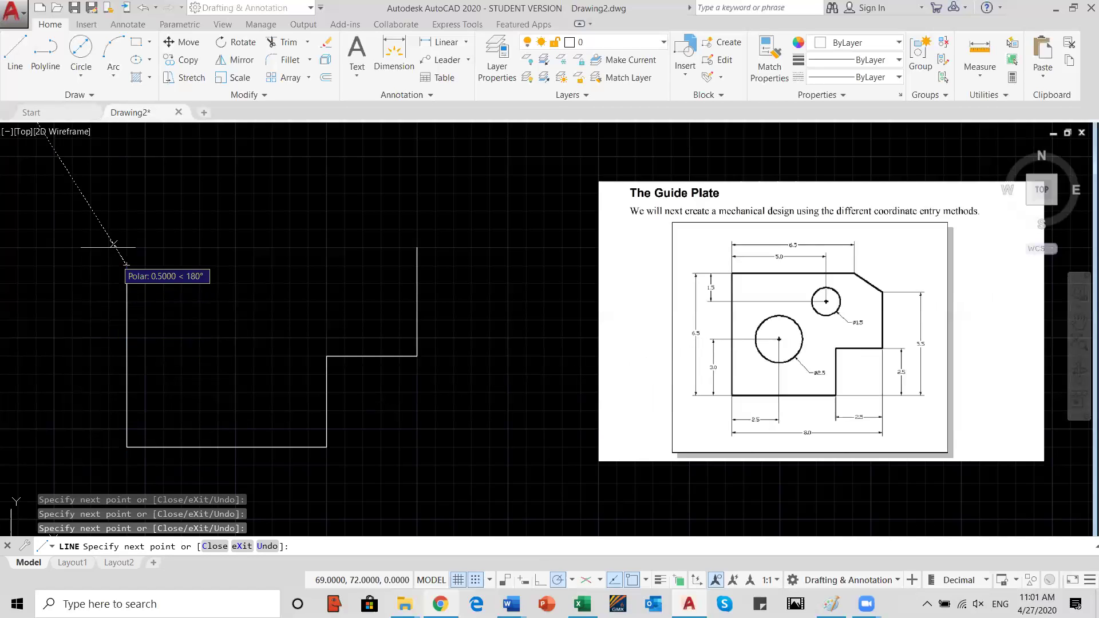
{"action": "left_click", "coordinate": [126, 211]}
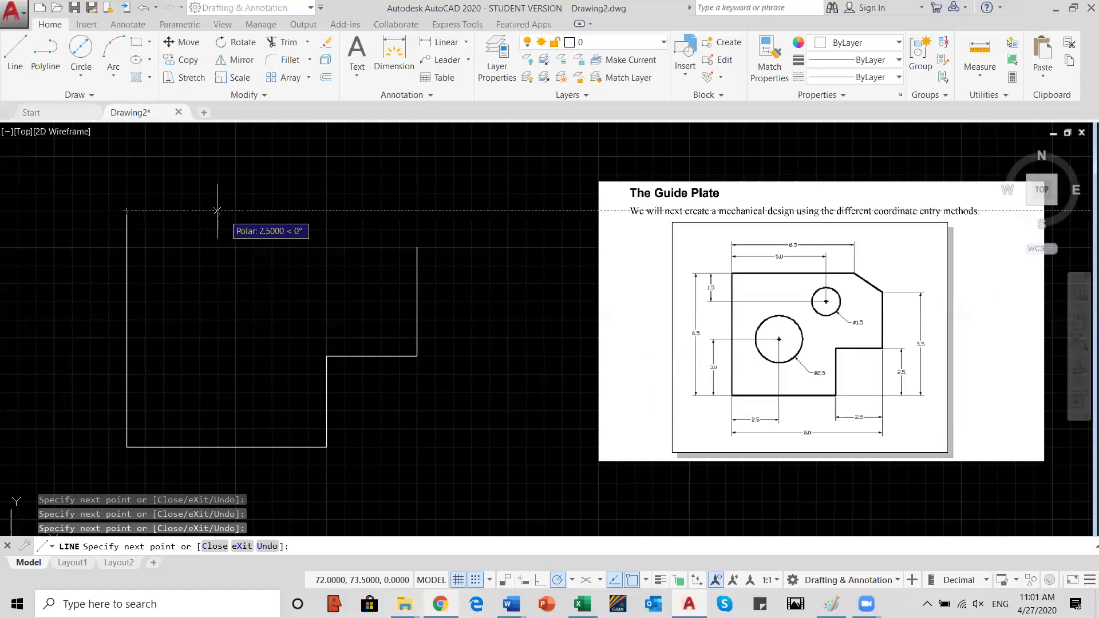
Draw the top edge in segments of 5 and 1.5 units, and close the outline with a diagonal to the right edge's upper endpoint.
{"action": "left_click", "coordinate": [308, 211]}
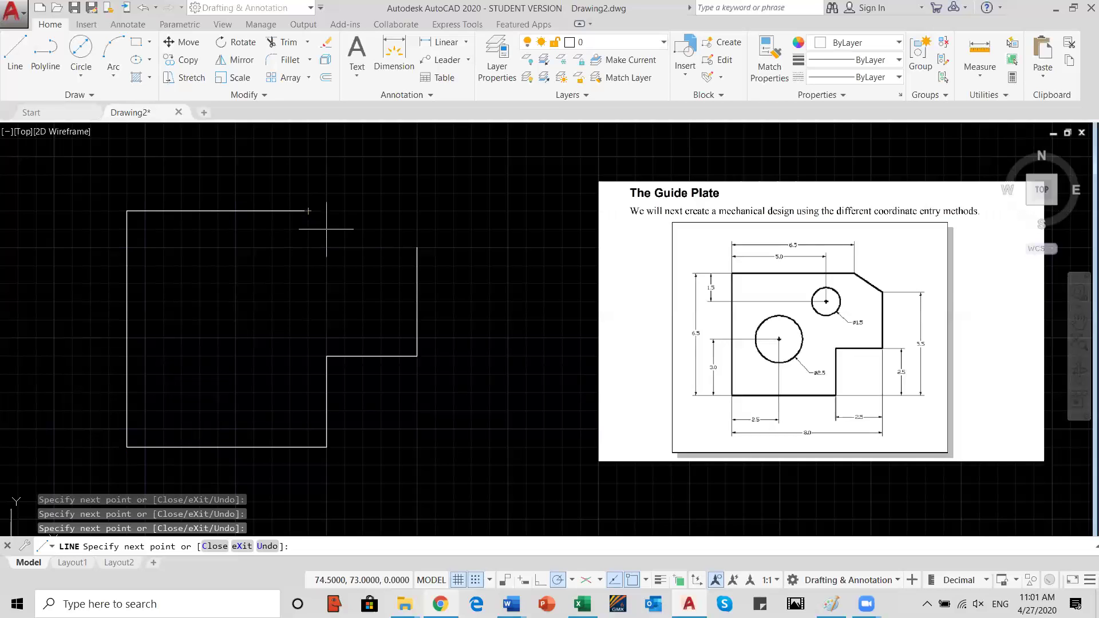
{"action": "left_click", "coordinate": [362, 210]}
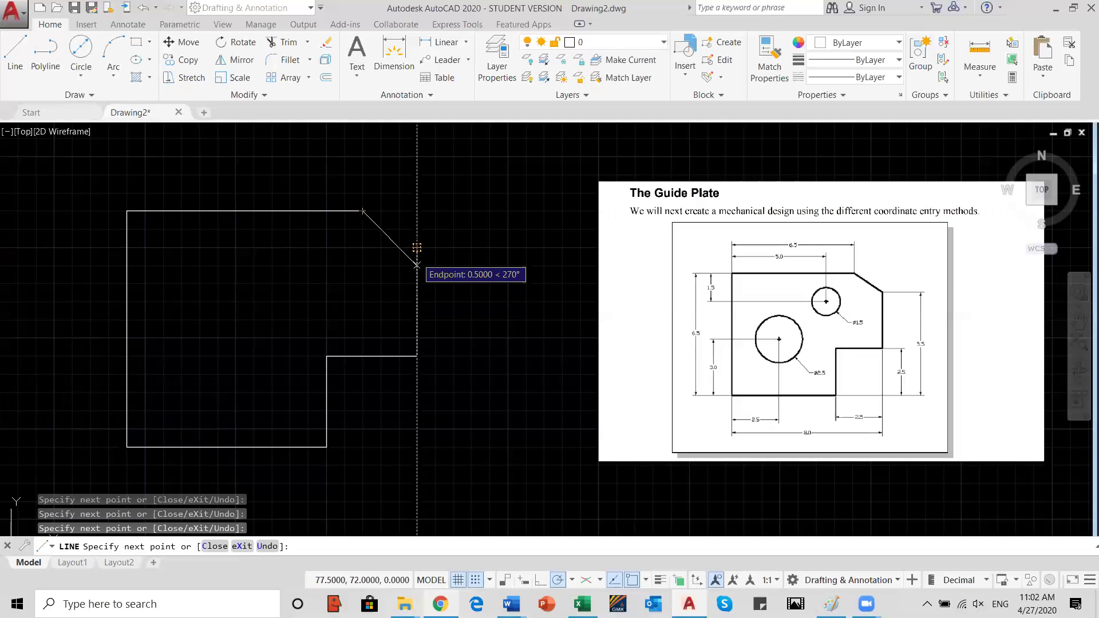
{"action": "left_click", "coordinate": [417, 248]}
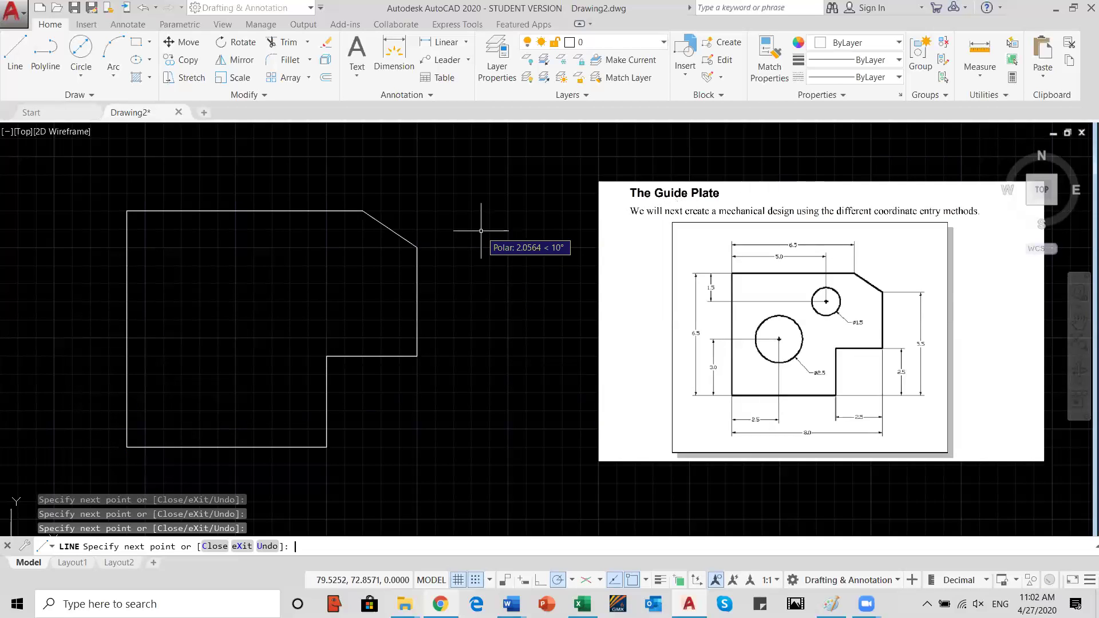
{"action": "key", "text": "Return"}
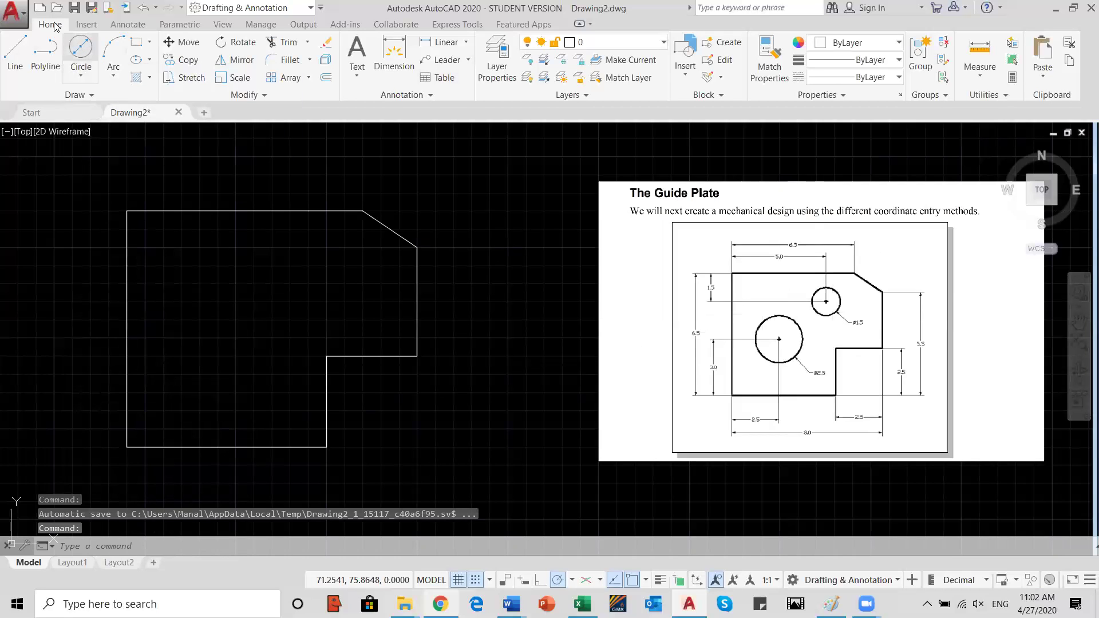
Draw a 2.5 diameter circle centred 2.5 units right of and 3 units above the plate's lower-left corner.
{"action": "left_click", "coordinate": [83, 79]}
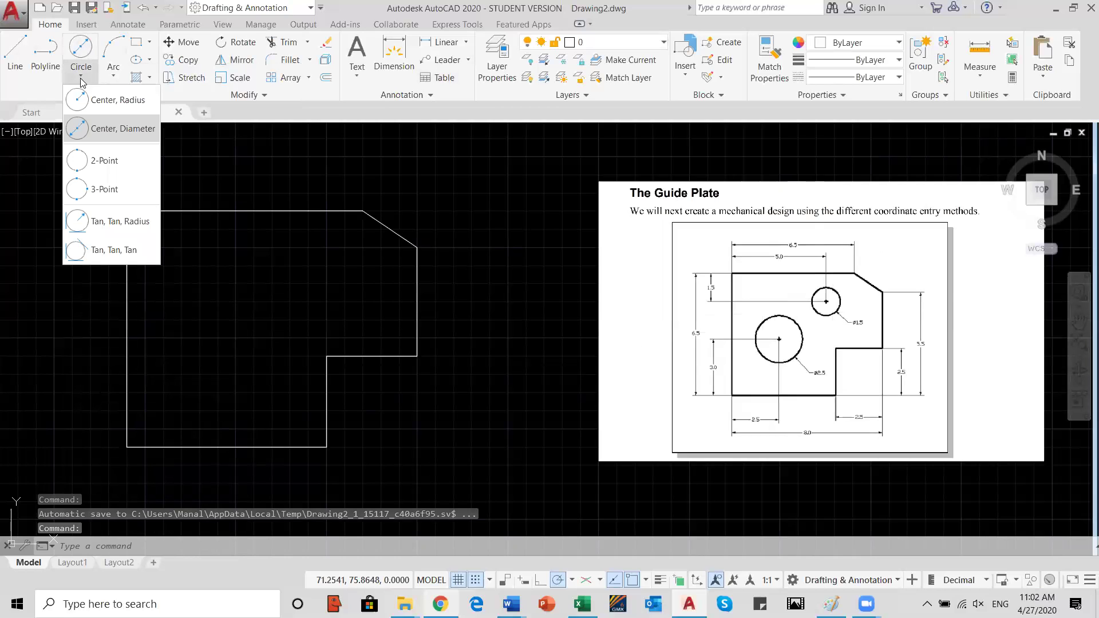
{"action": "left_click", "coordinate": [116, 131]}
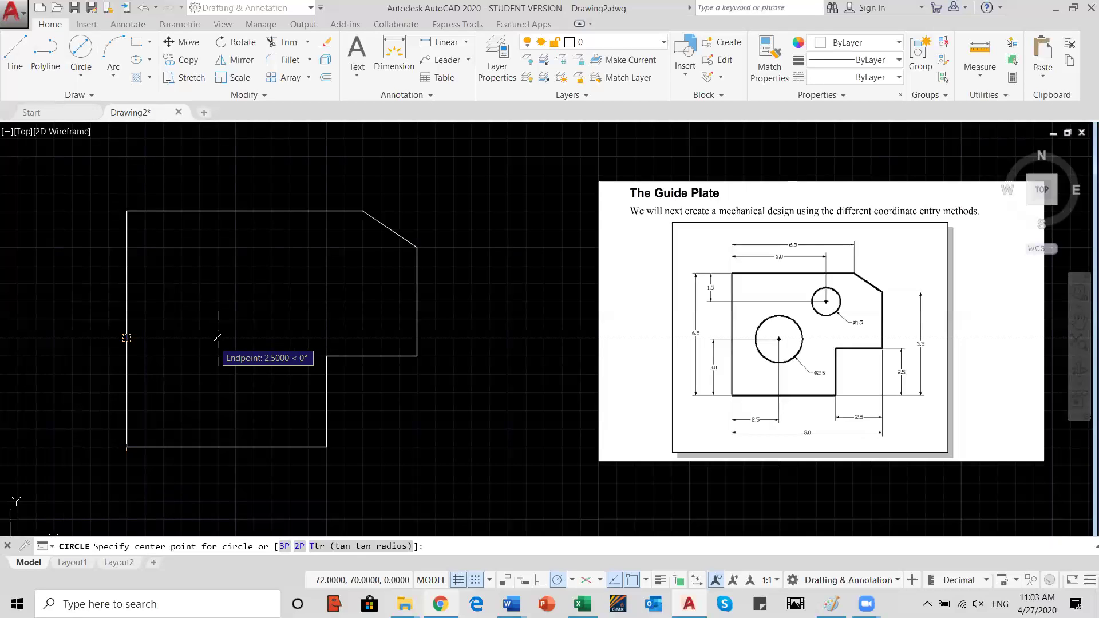
{"action": "left_click", "coordinate": [217, 338]}
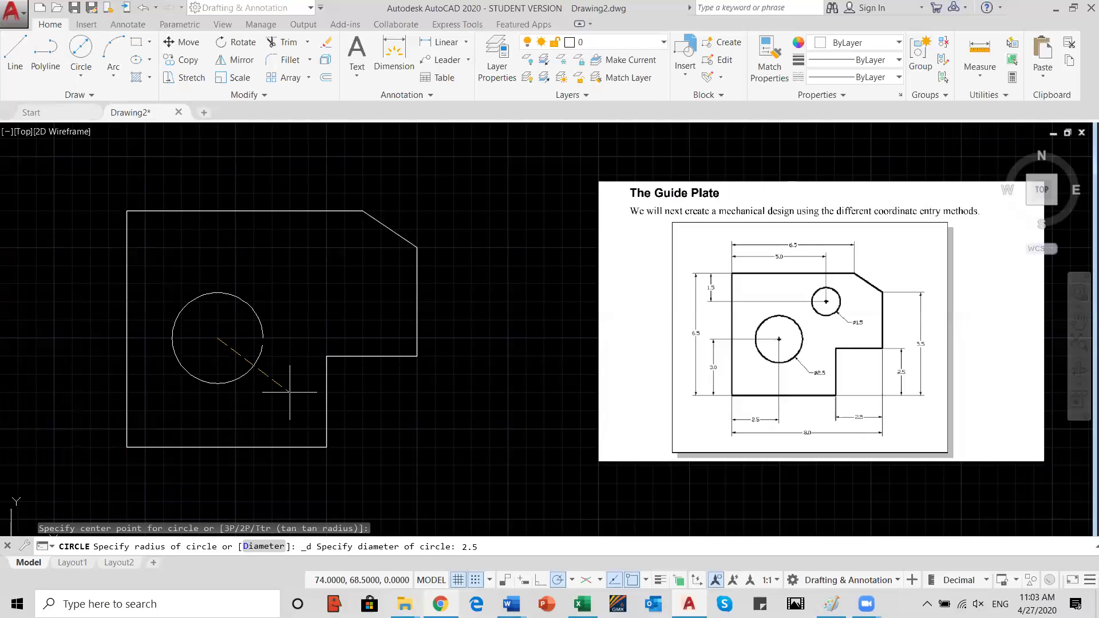
{"action": "key", "text": "Return"}
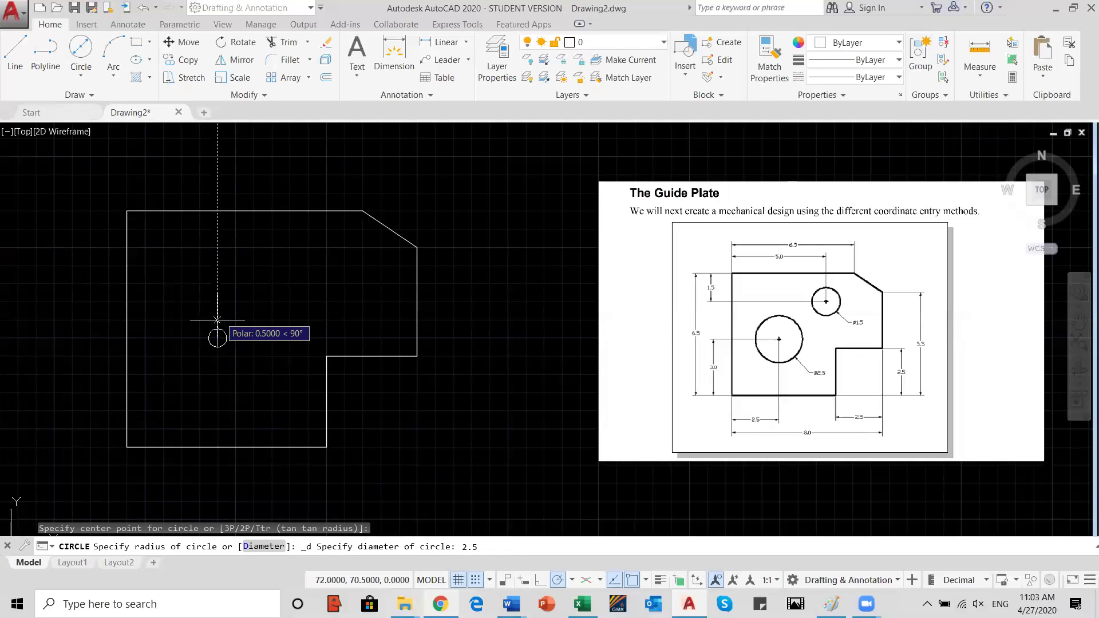
{"action": "key", "text": "Return"}
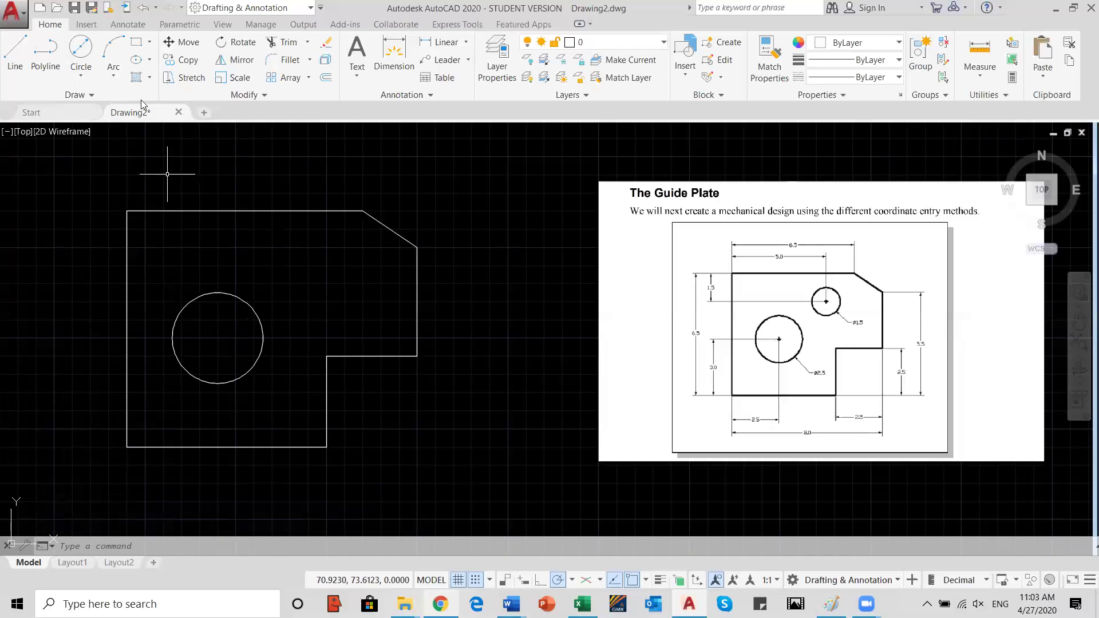
Draw a 1.5 diameter circle centred 5 units right of the plate's left edge and 1.5 units below its top edge.
{"action": "left_click", "coordinate": [84, 81]}
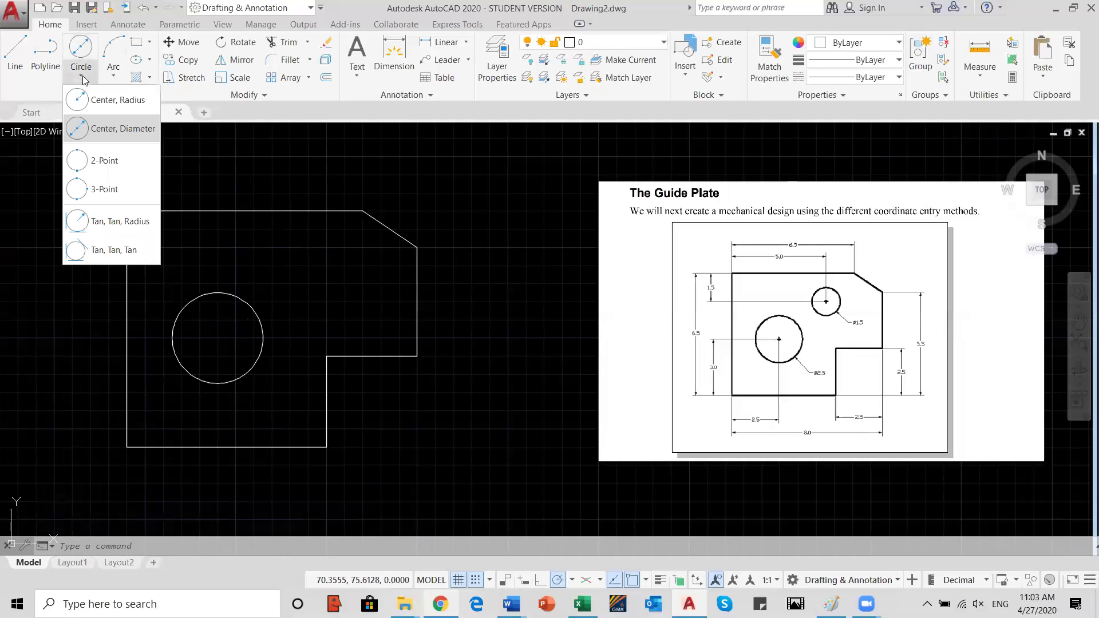
{"action": "left_click", "coordinate": [110, 134]}
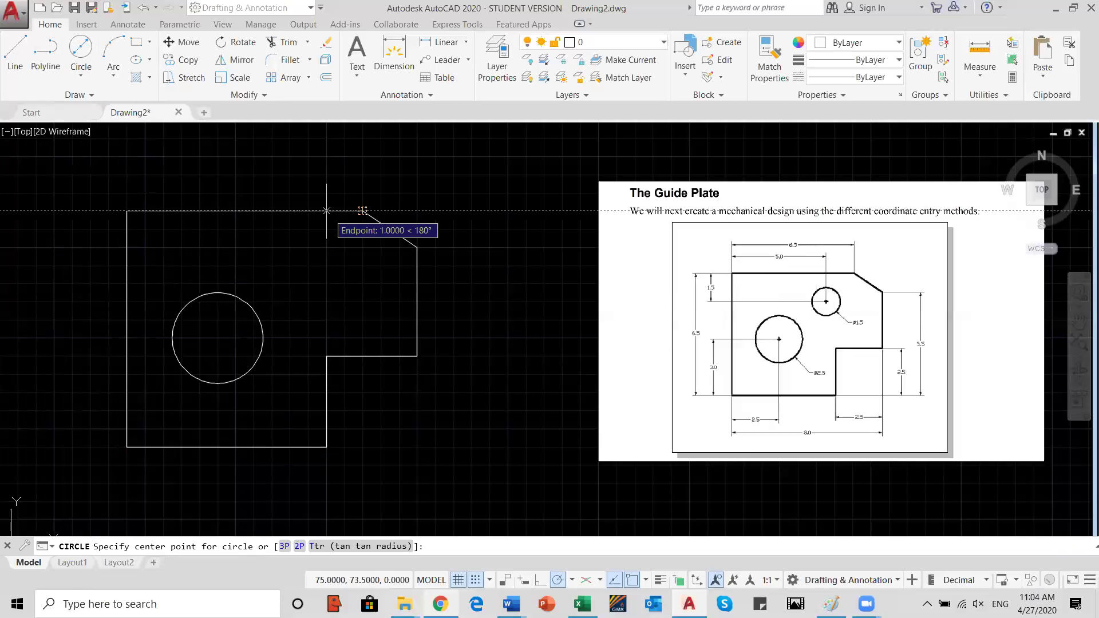
{"action": "left_click", "coordinate": [308, 266]}
{"action": "type", "text": "d"}
{"action": "key", "text": "Return"}
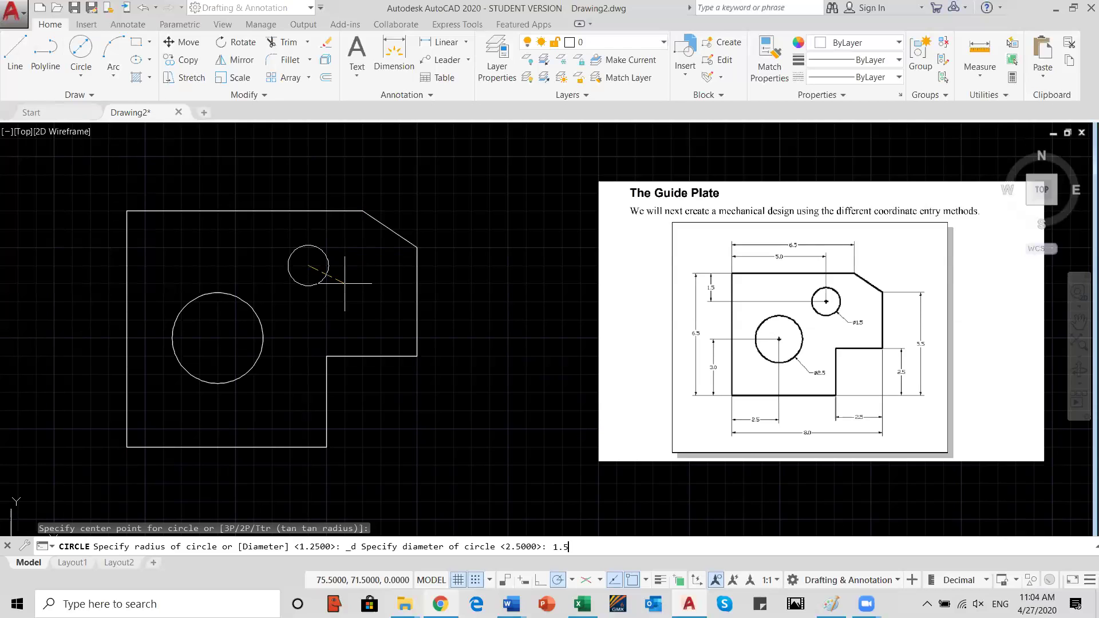
{"action": "type", "text": "1.5"}
{"action": "key", "text": "Return"}
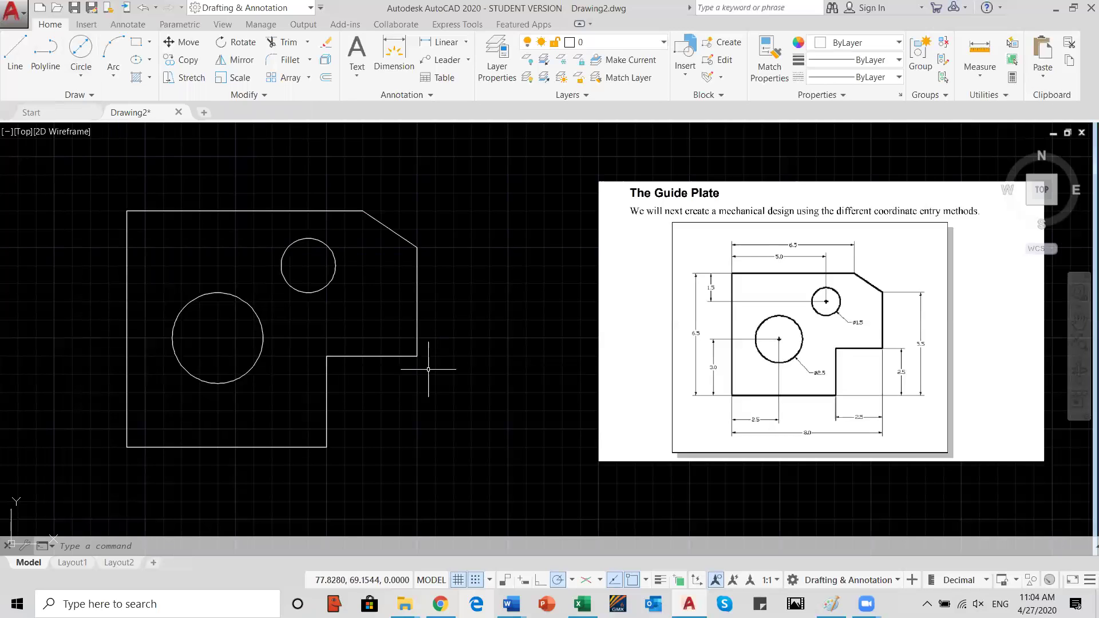
Save the drawing to the Desktop as "The Guide Plate" in the AutoCAD 2018 Drawing (*.dwg) format.
{"action": "left_click", "coordinate": [24, 19]}
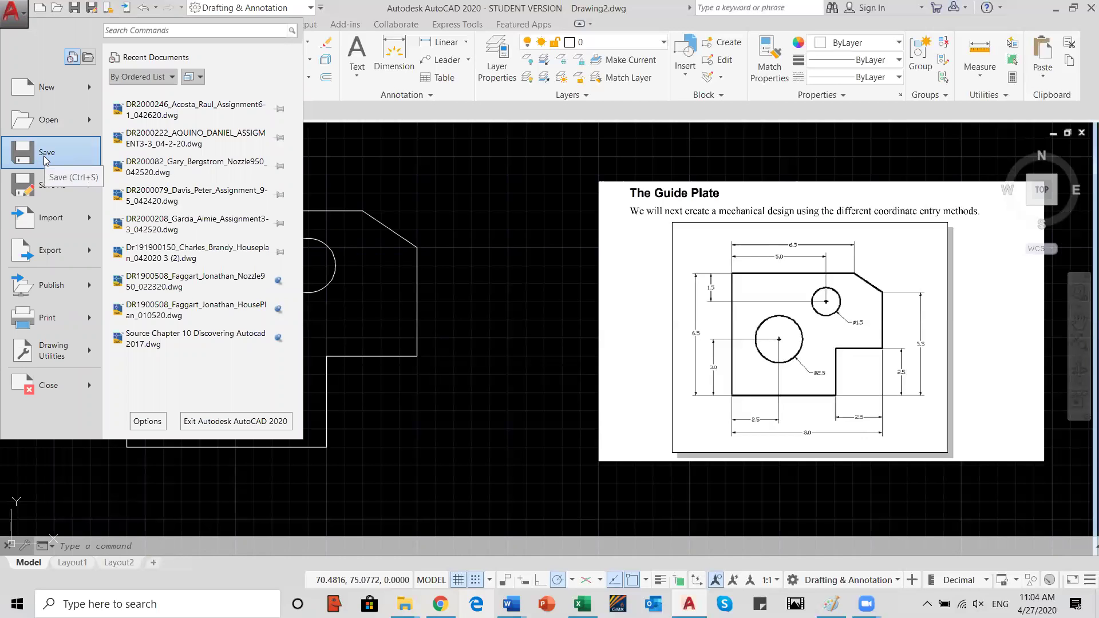
{"action": "left_click", "coordinate": [45, 155]}
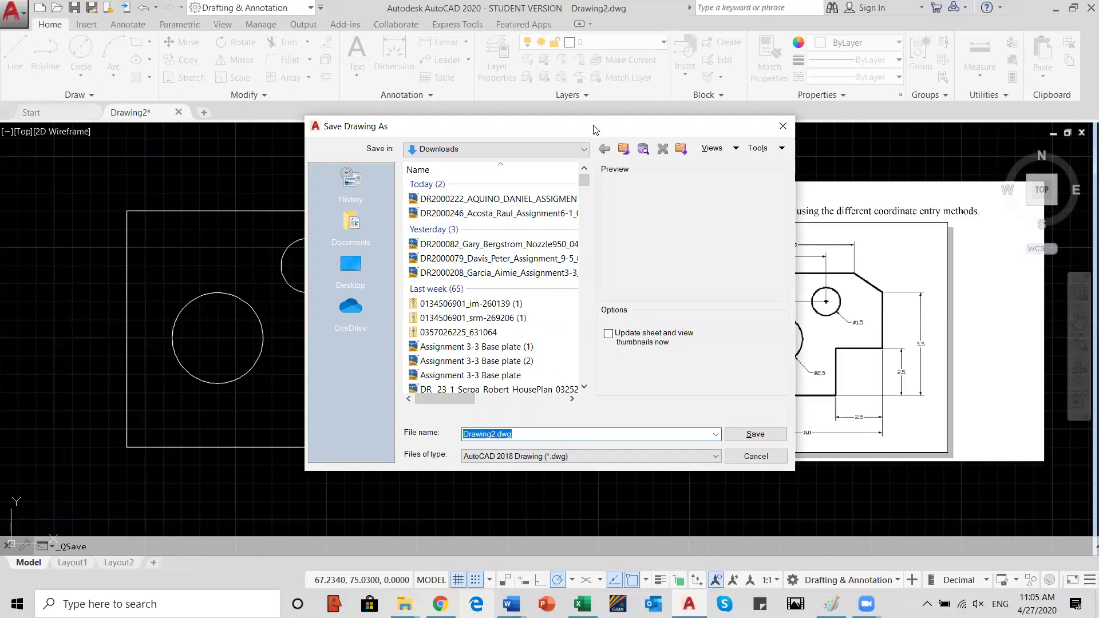
{"action": "left_click_drag", "start_coordinate": [594, 128], "coordinate": [387, 129]}
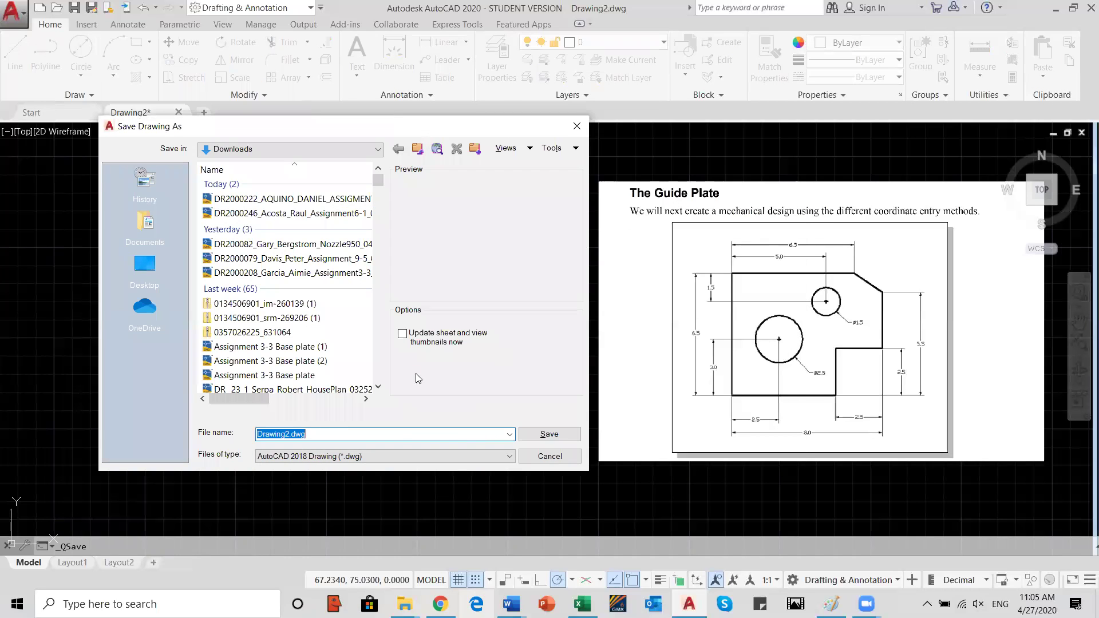
{"action": "type", "text": "The Guide Plate"}
{"action": "left_click", "coordinate": [512, 456]}
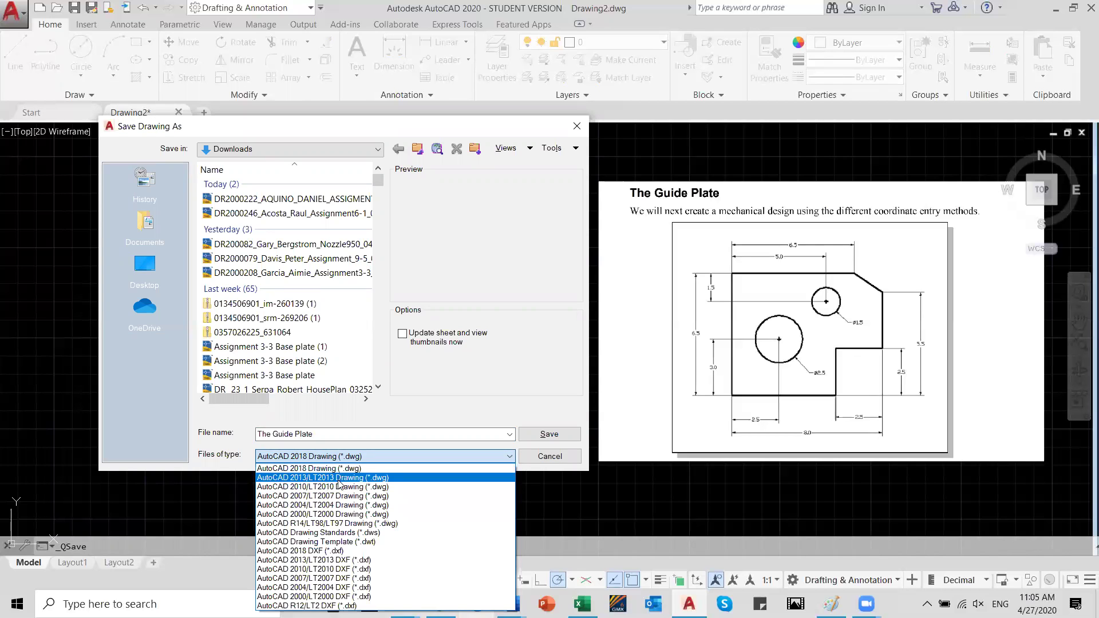
{"action": "left_click", "coordinate": [397, 456]}
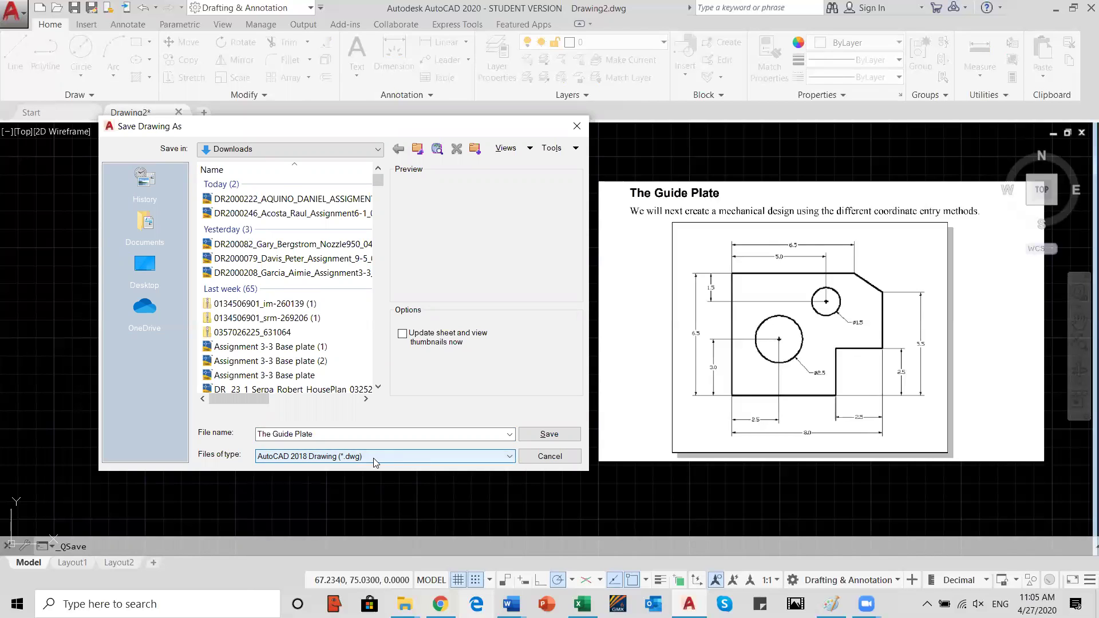
{"action": "left_click", "coordinate": [377, 148]}
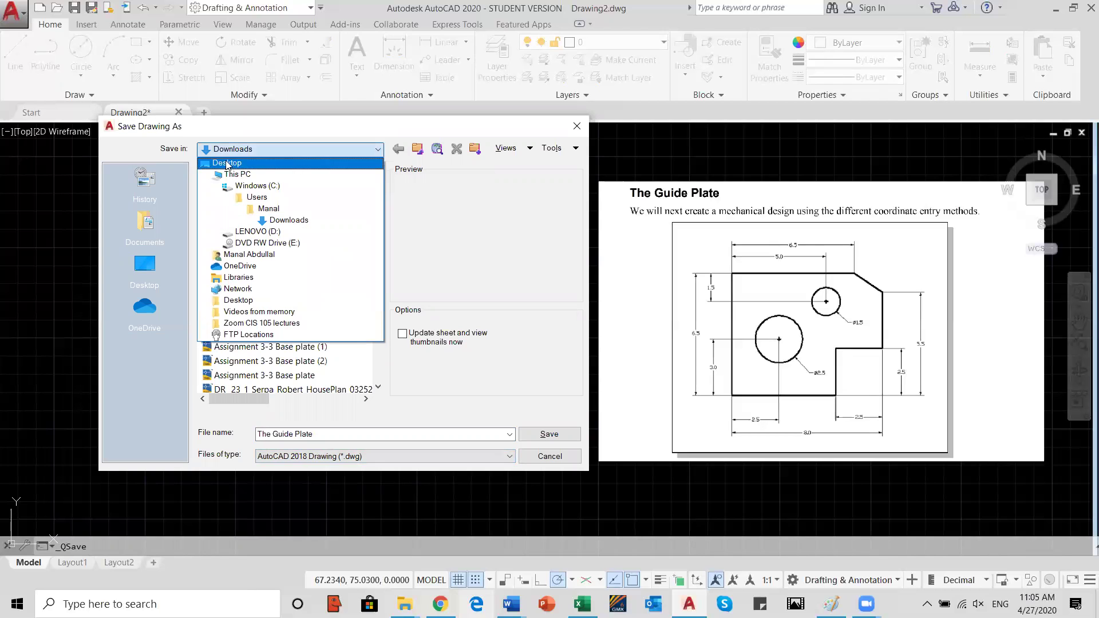
{"action": "left_click", "coordinate": [227, 163]}
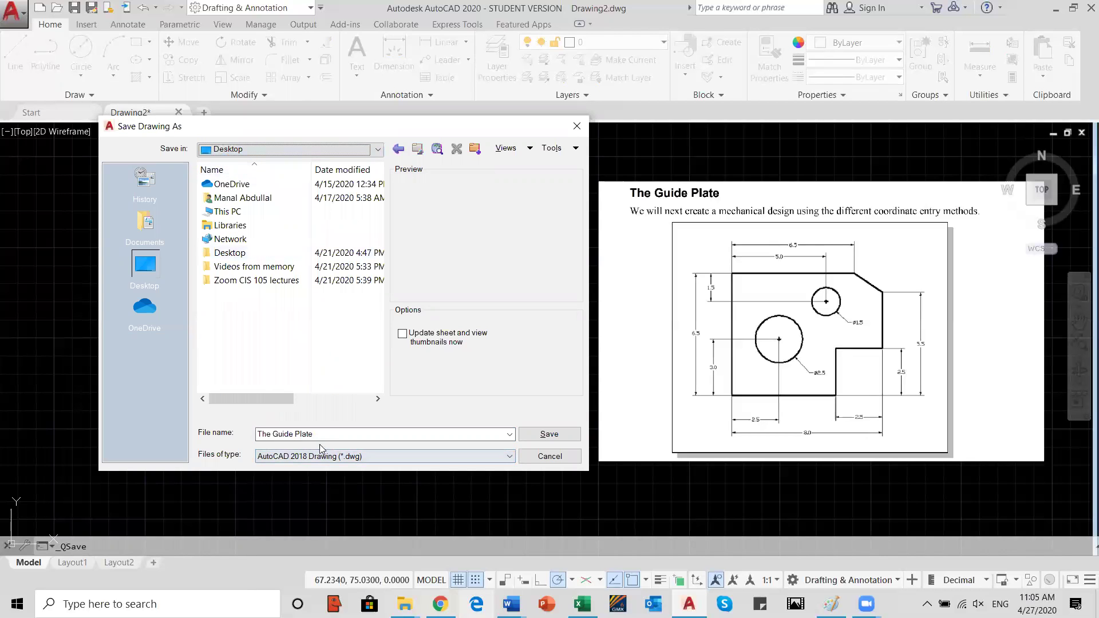
{"action": "left_click", "coordinate": [549, 435]}
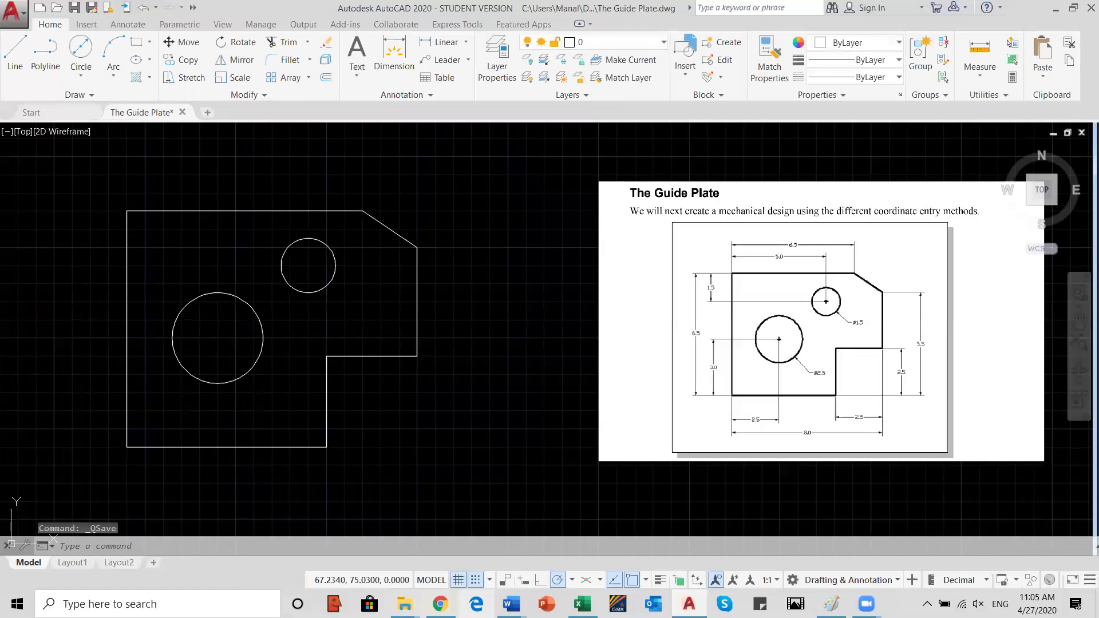